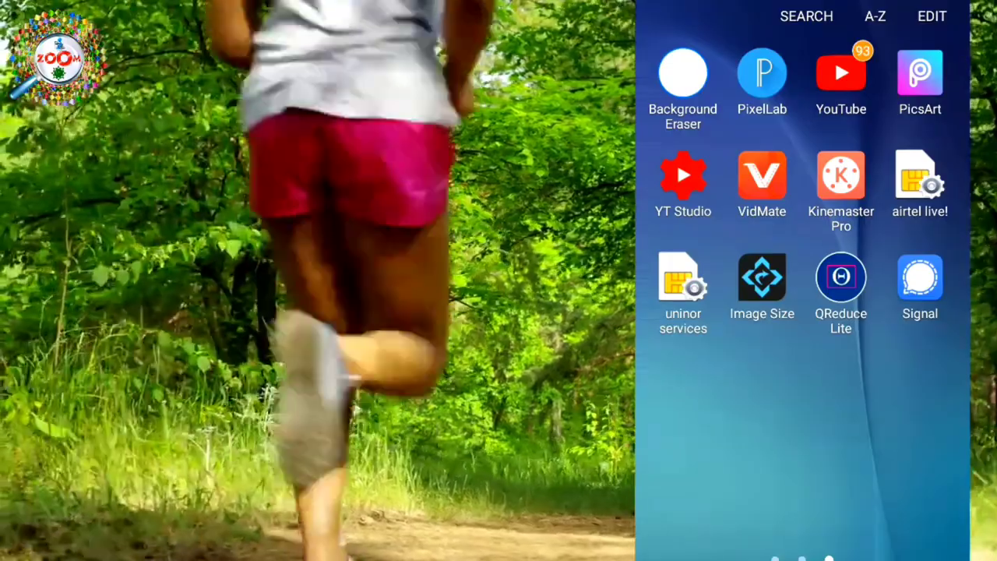
Step: Open Signal on the phone and start adding a new device under Linked devices
{"action": "left_click", "coordinate": [920, 278]}
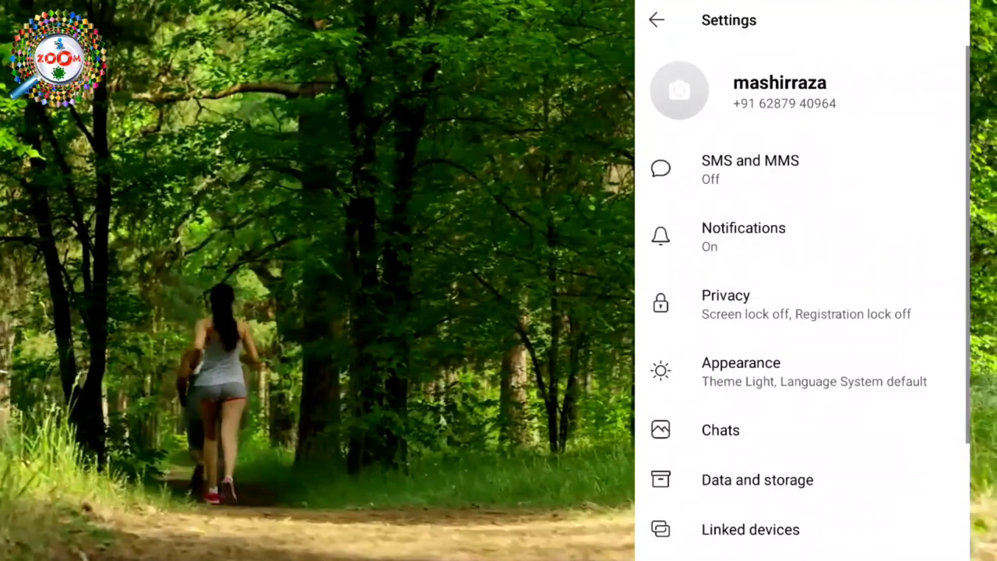
{"action": "scroll", "coordinate": [802, 311], "scroll_direction": "down", "scroll_amount": 3}
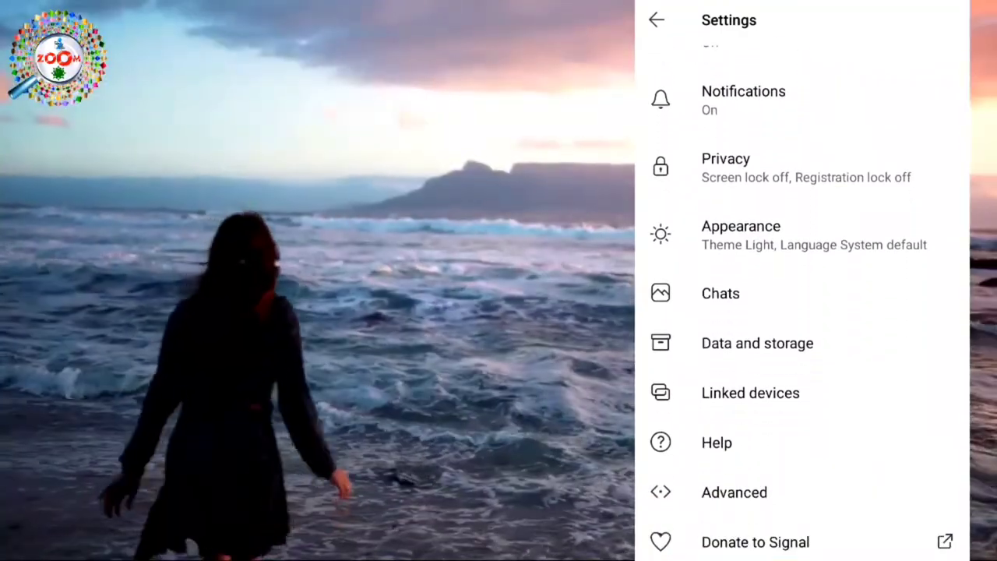
{"action": "left_click", "coordinate": [750, 393]}
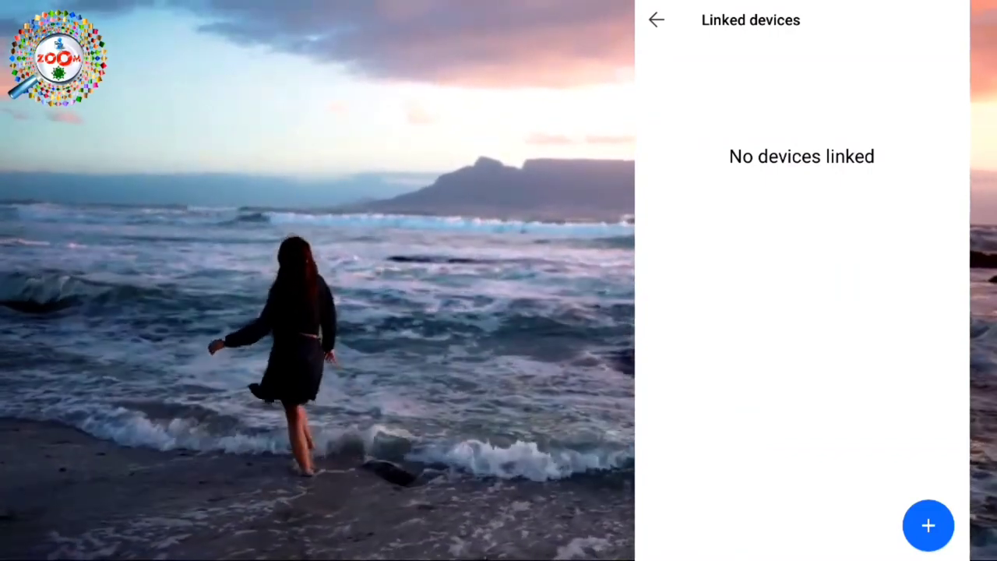
{"action": "left_click", "coordinate": [928, 525]}
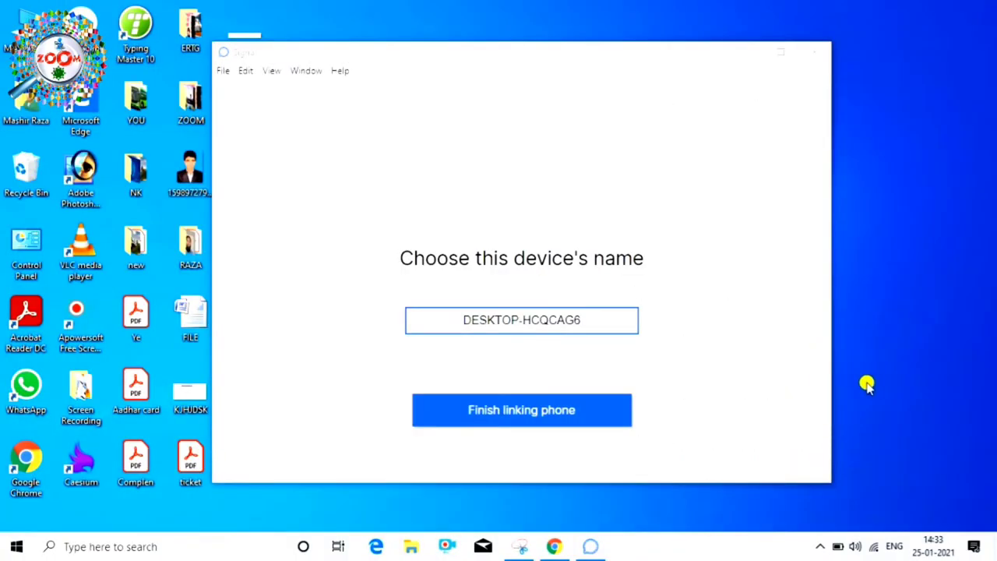
Step: Switch to Signal Desktop, replace the default device name with the owner's name, and finish linking the phone
{"action": "left_click_drag", "start_coordinate": [573, 319], "coordinate": [455, 311]}
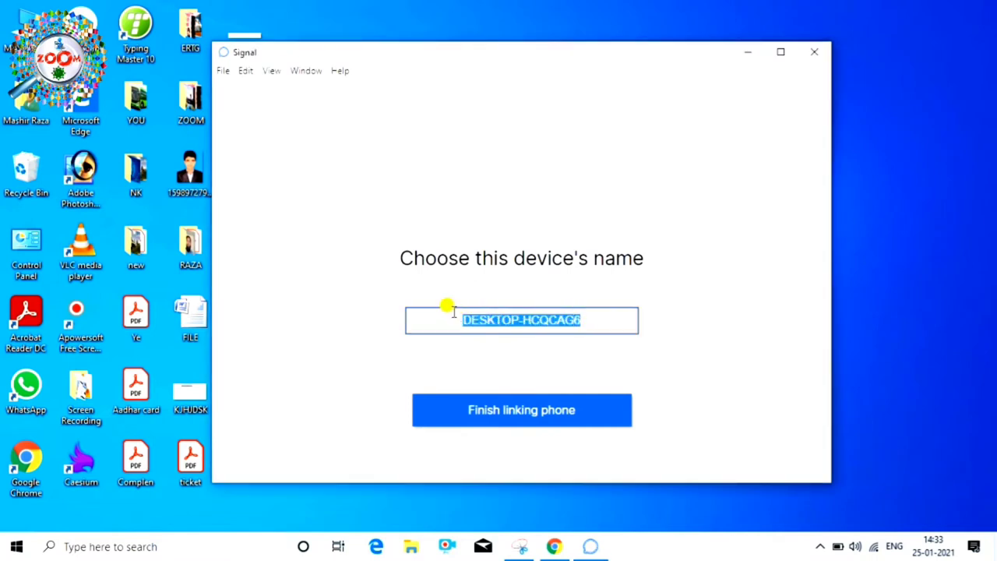
{"action": "type", "text": "raza"}
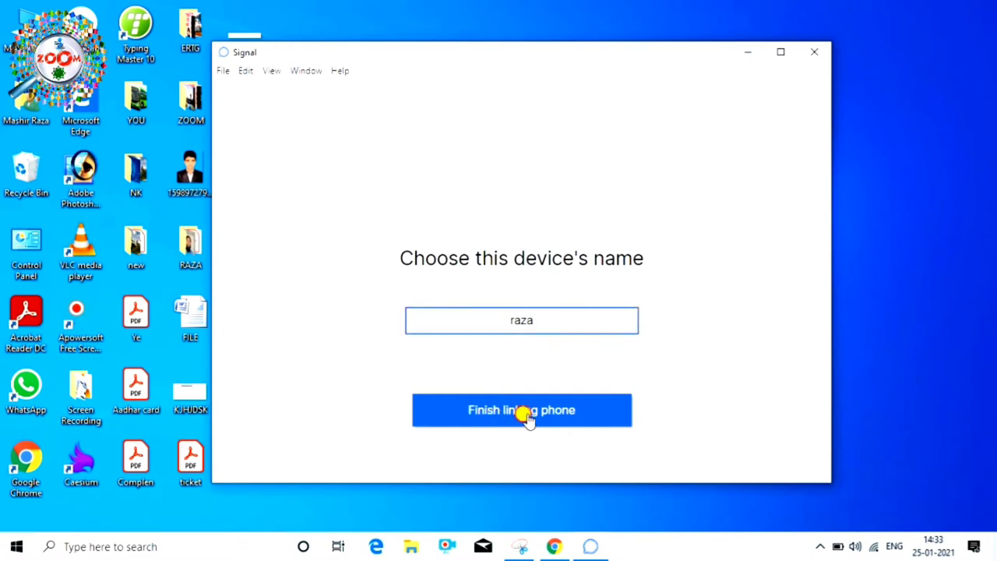
{"action": "left_click", "coordinate": [525, 418]}
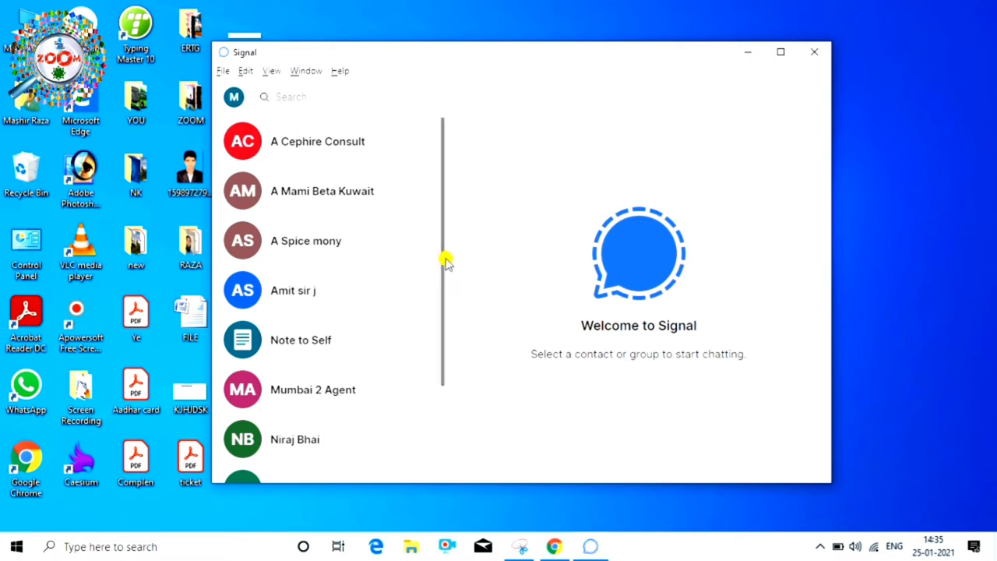
Step: Open the chat with the contact listed just above Note to Self and send the message "hi"
{"action": "left_click", "coordinate": [307, 302]}
{"action": "left_click", "coordinate": [545, 461]}
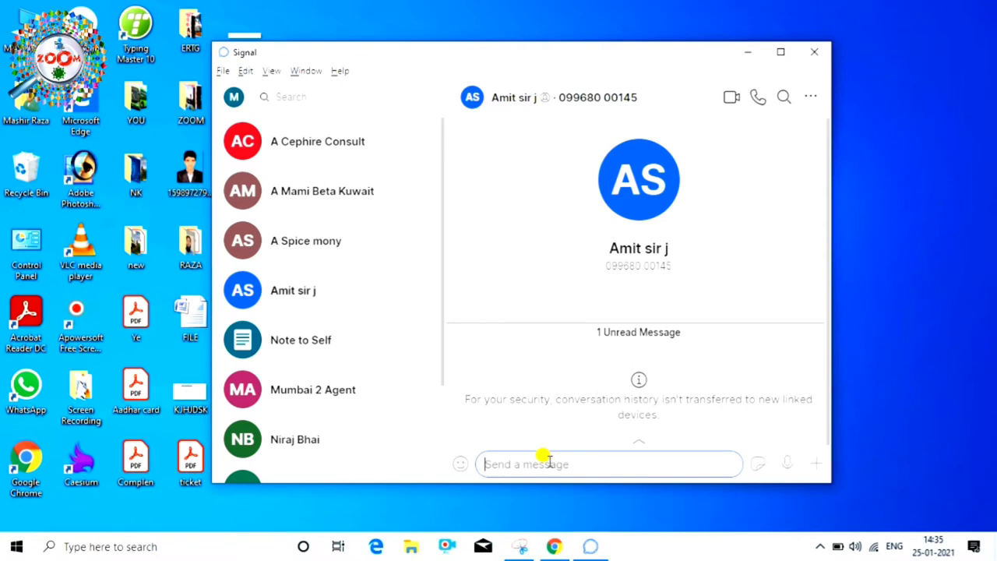
{"action": "type", "text": "h"}
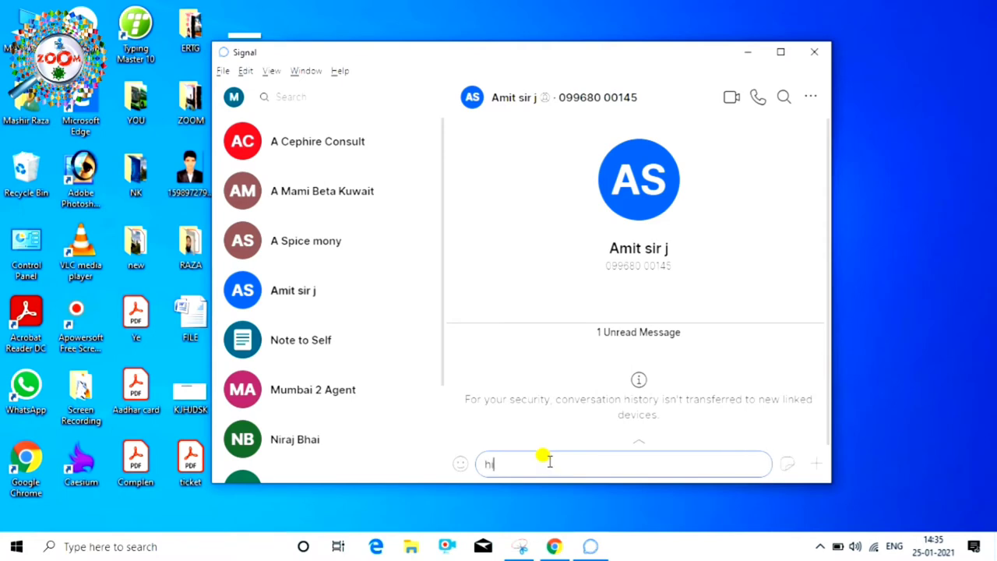
{"action": "type", "text": "i"}
{"action": "key", "text": "Return"}
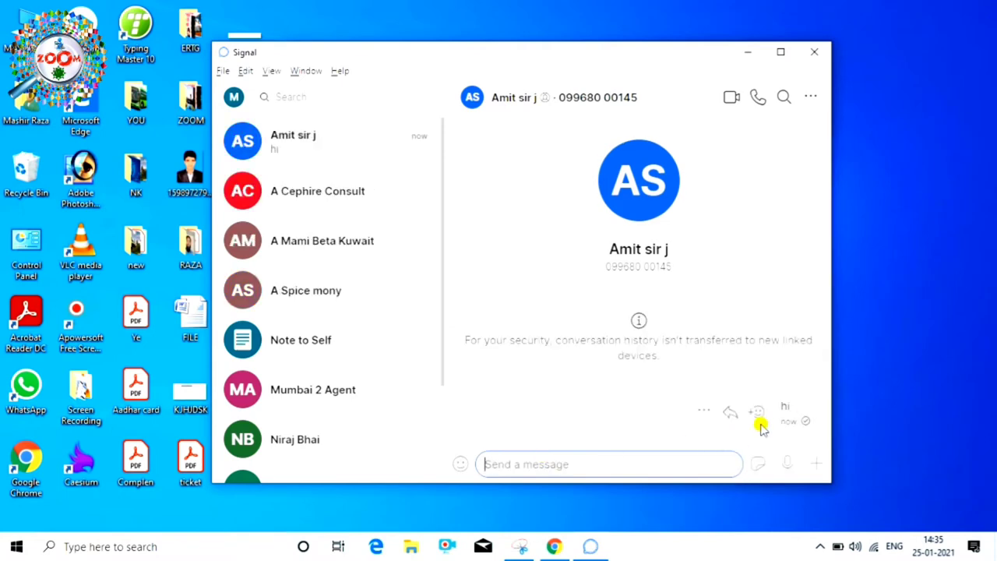
Step: Send the sticker of the blue cat wearing sunglasses in the open chat
{"action": "left_click", "coordinate": [758, 464]}
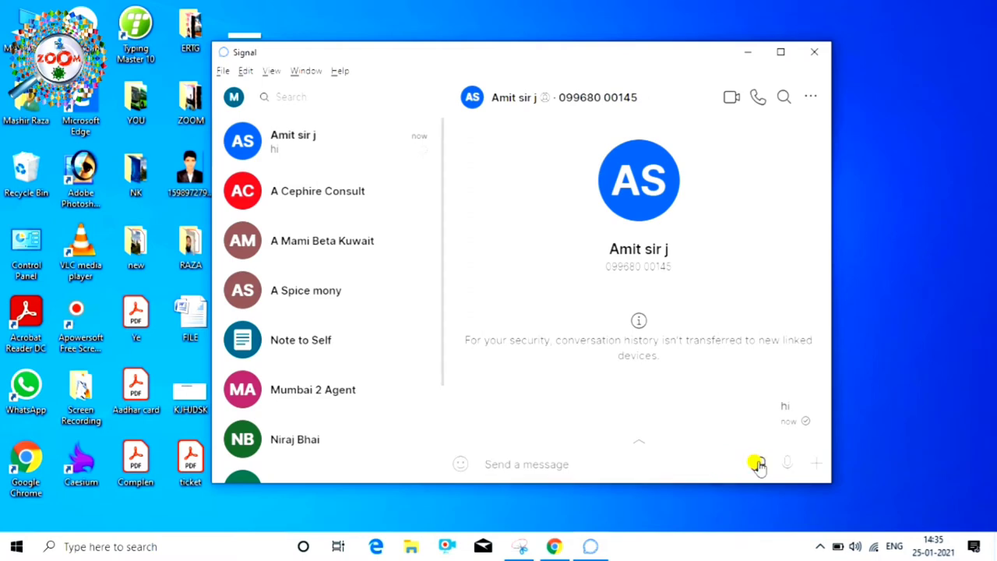
{"action": "left_click", "coordinate": [758, 464]}
{"action": "left_click", "coordinate": [684, 293]}
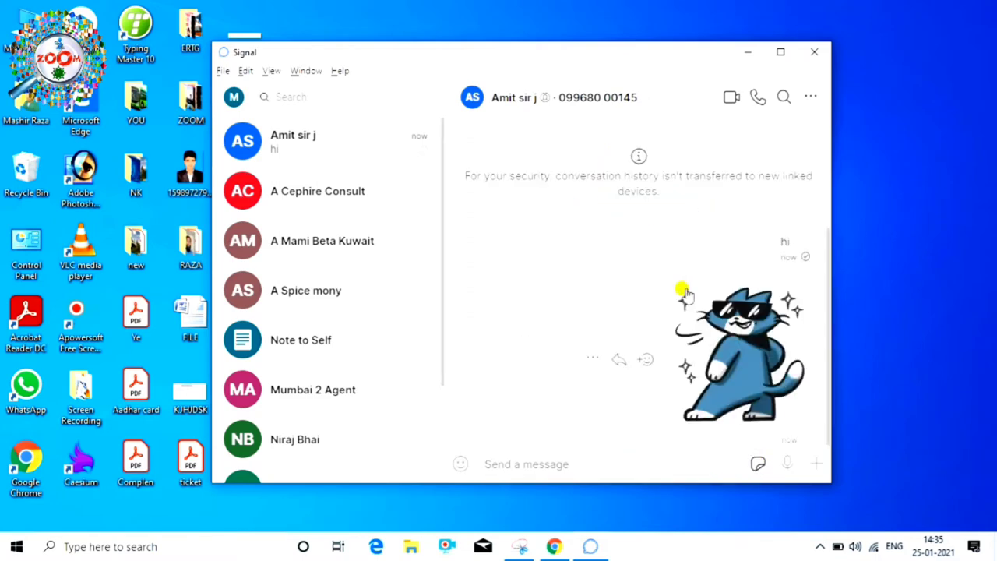
Step: Attach the image DSC_0158 from the Pictures folder to the message draft
{"action": "left_click", "coordinate": [814, 468]}
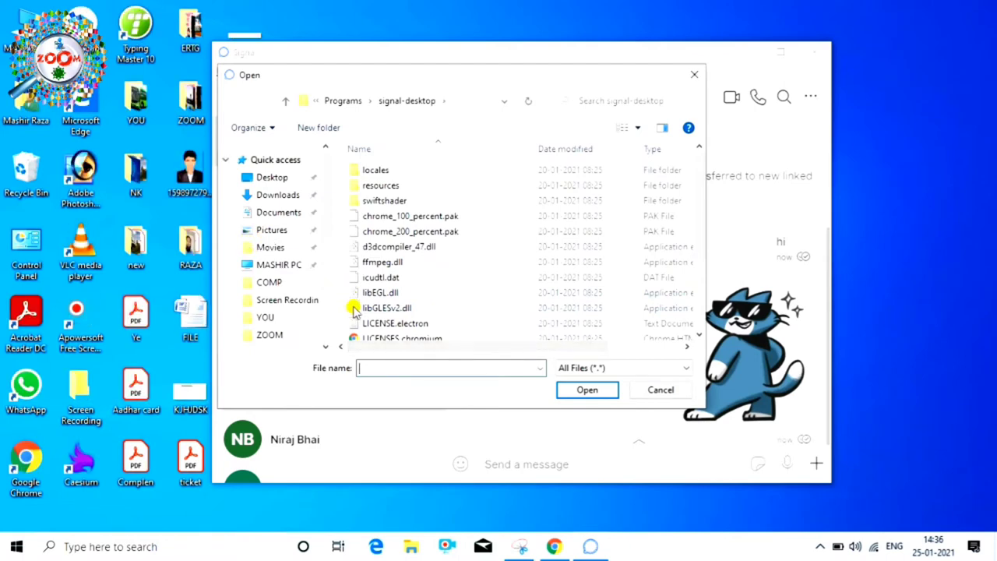
{"action": "left_click", "coordinate": [659, 389]}
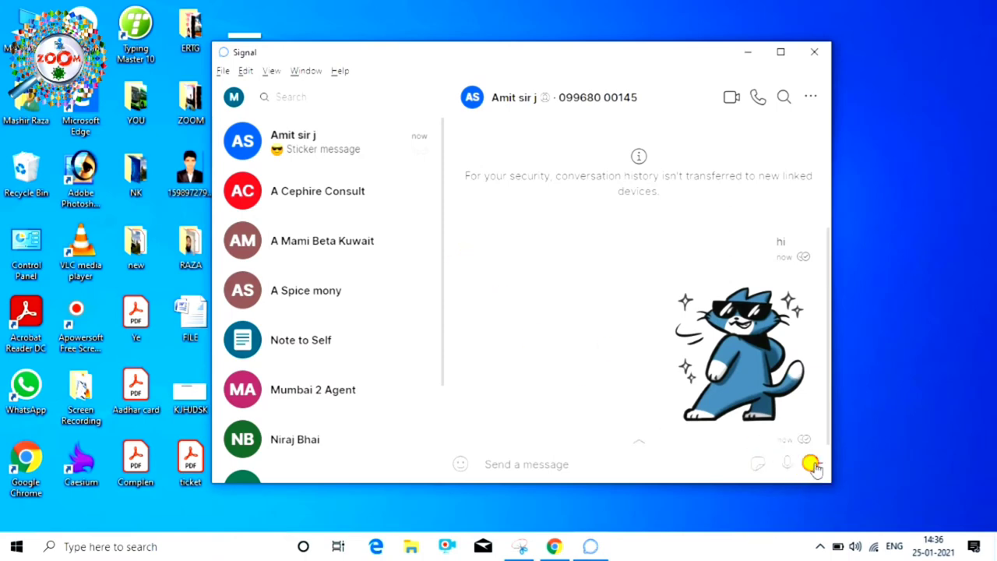
{"action": "left_click", "coordinate": [815, 466]}
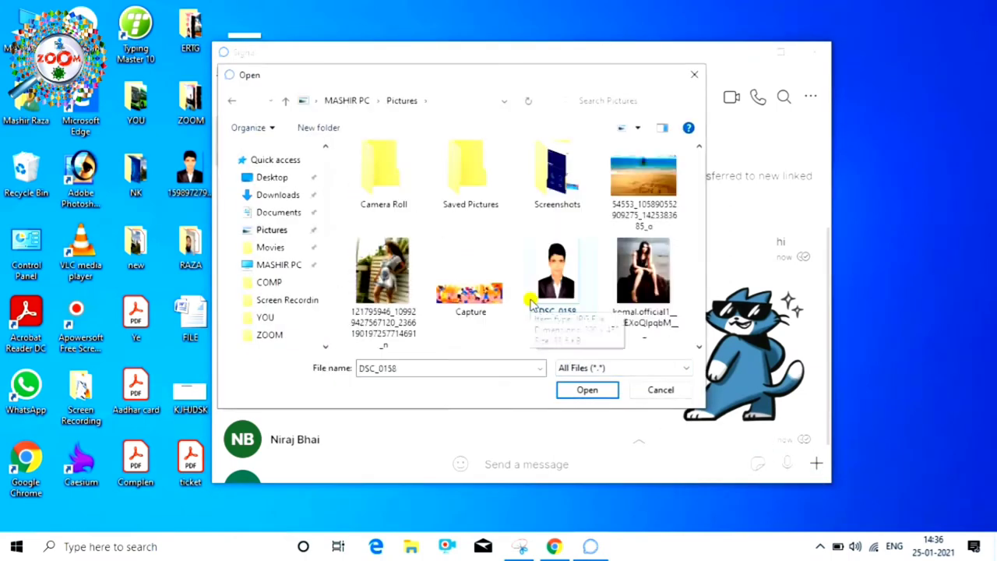
{"action": "left_click", "coordinate": [583, 392]}
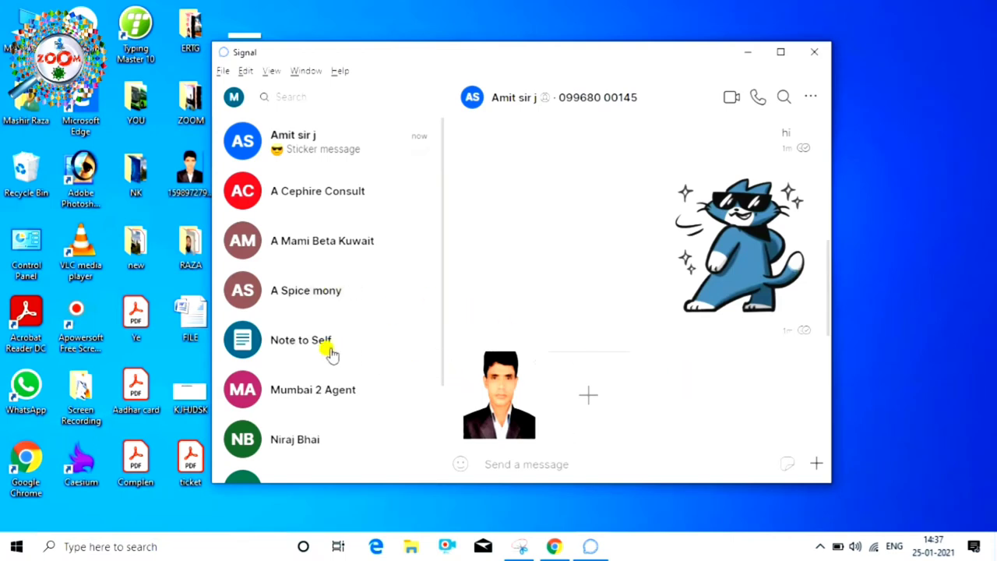
Step: Open the A Spice mony chat and send the messages "hiiii" and "hiii"
{"action": "left_click", "coordinate": [335, 293]}
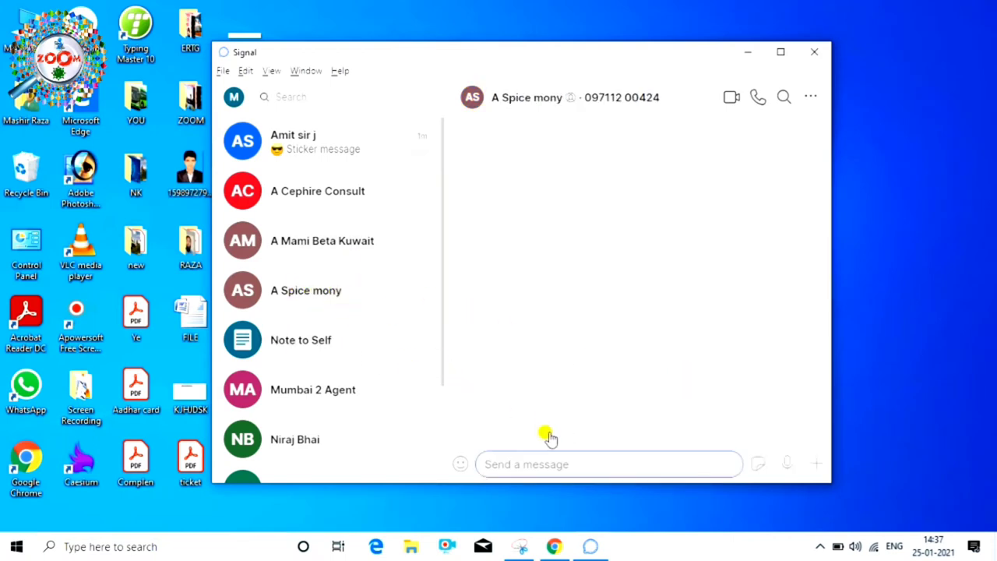
{"action": "type", "text": "hii"}
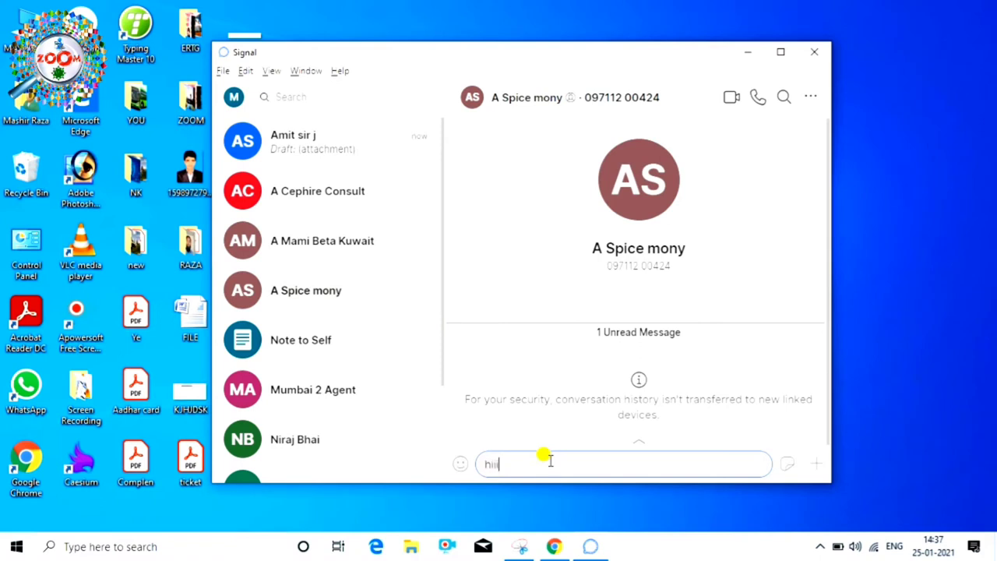
{"action": "type", "text": "ii"}
{"action": "key", "text": "Return"}
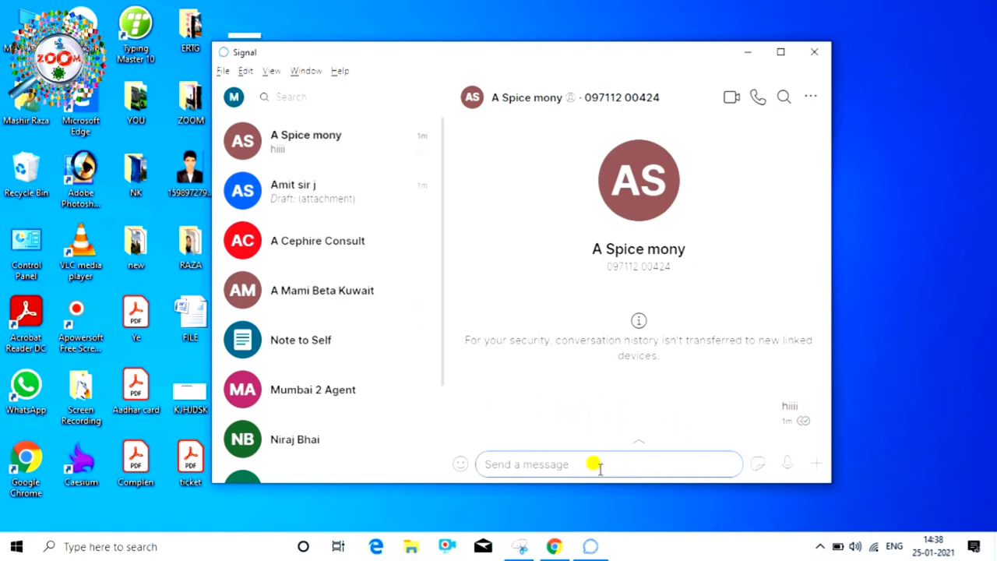
{"action": "type", "text": "hiii"}
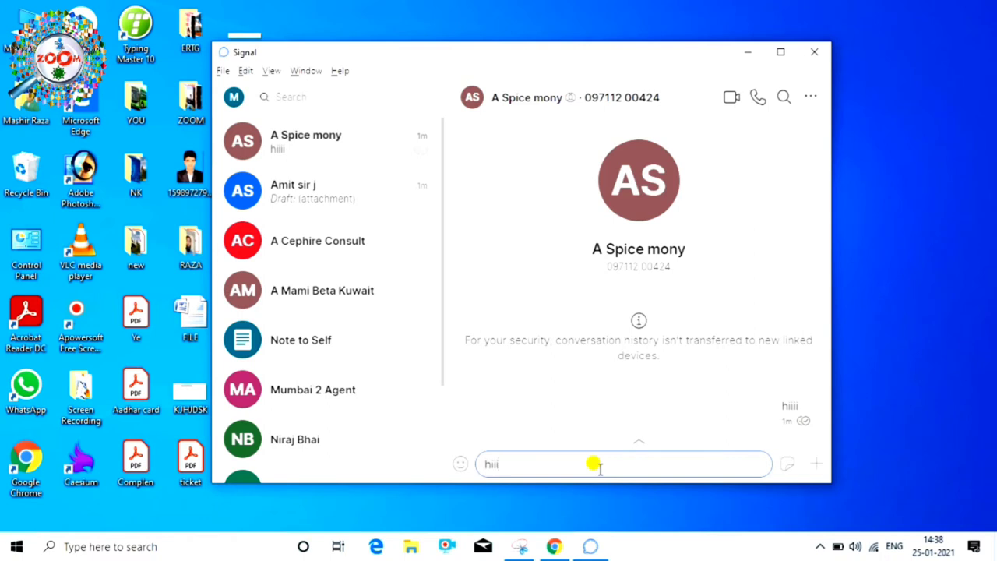
{"action": "key", "text": "Return"}
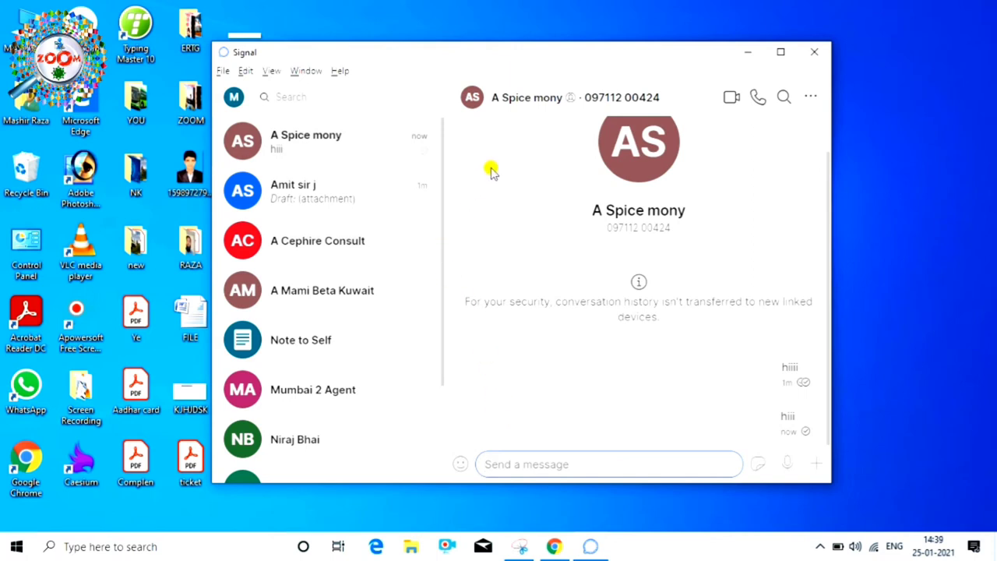
Step: Examine the reply, reaction and delete options of the sent "hiiii" message, leaving the message as it is
{"action": "scroll", "coordinate": [496, 220], "scroll_direction": "up", "scroll_amount": 1}
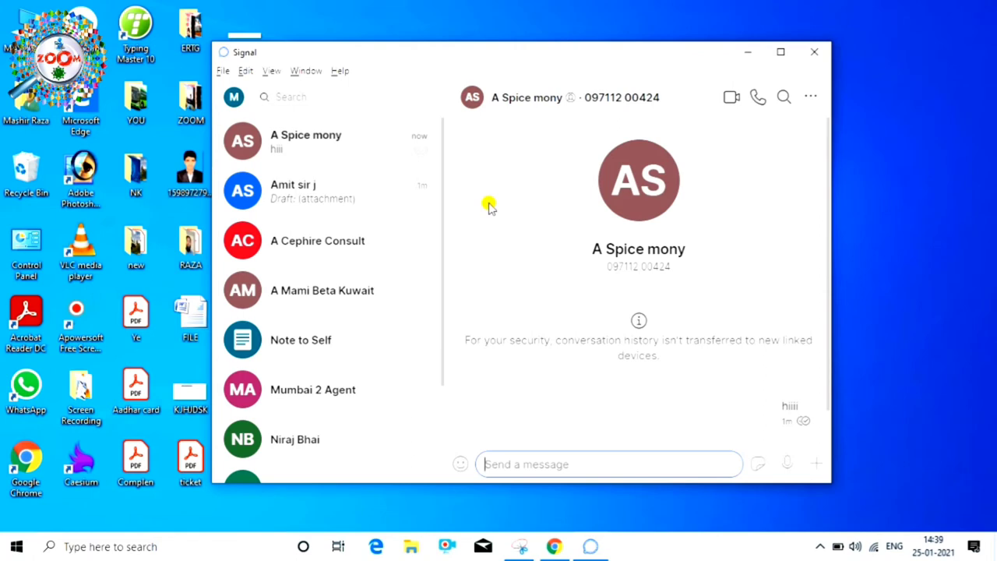
{"action": "mouse_move", "coordinate": [753, 422]}
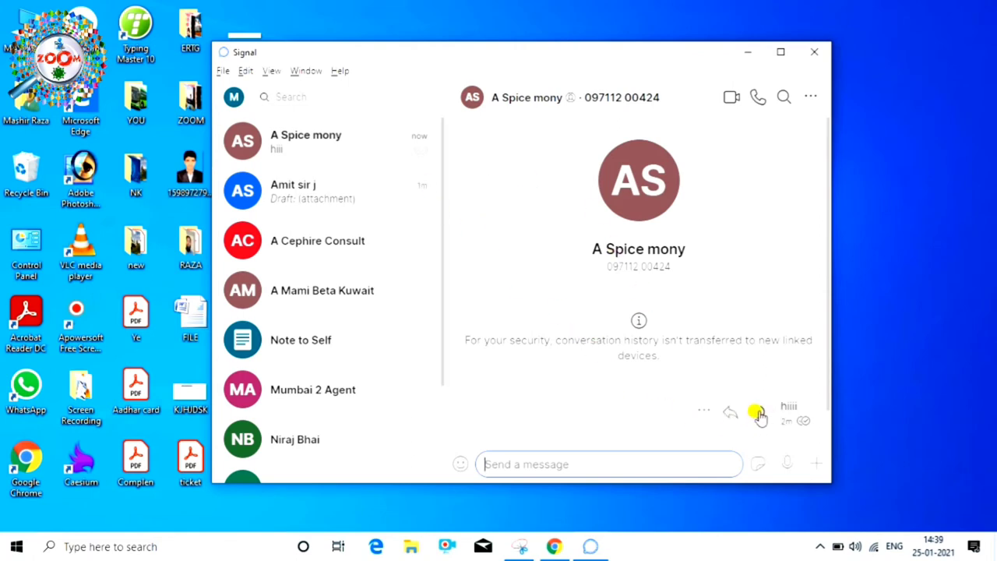
{"action": "left_click", "coordinate": [729, 413]}
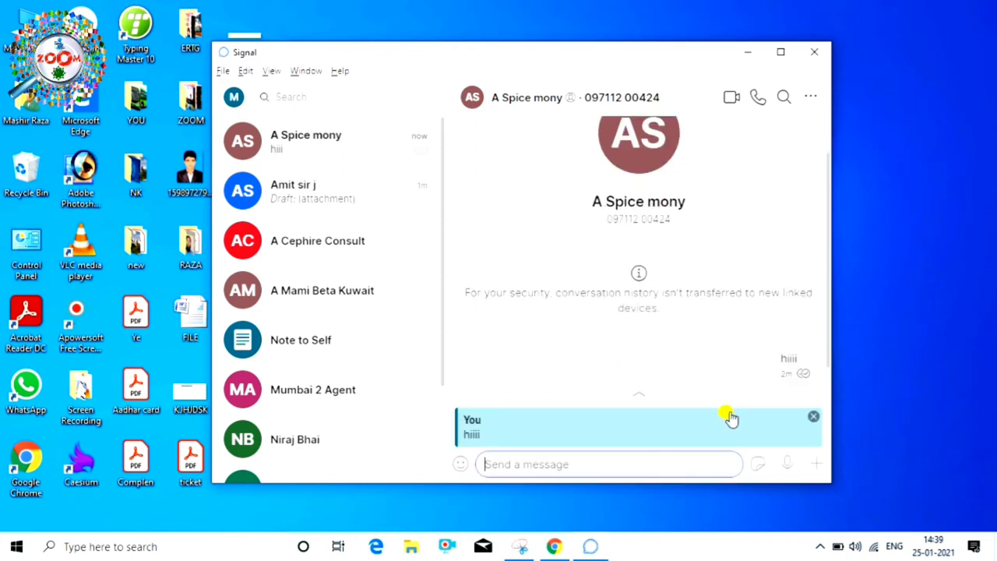
{"action": "left_click", "coordinate": [813, 417]}
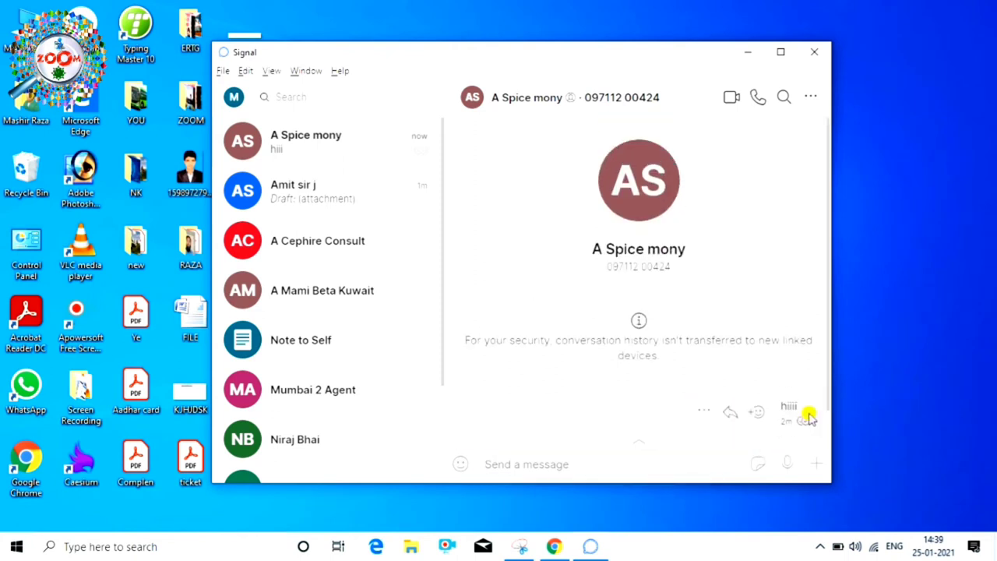
{"action": "left_click", "coordinate": [703, 414]}
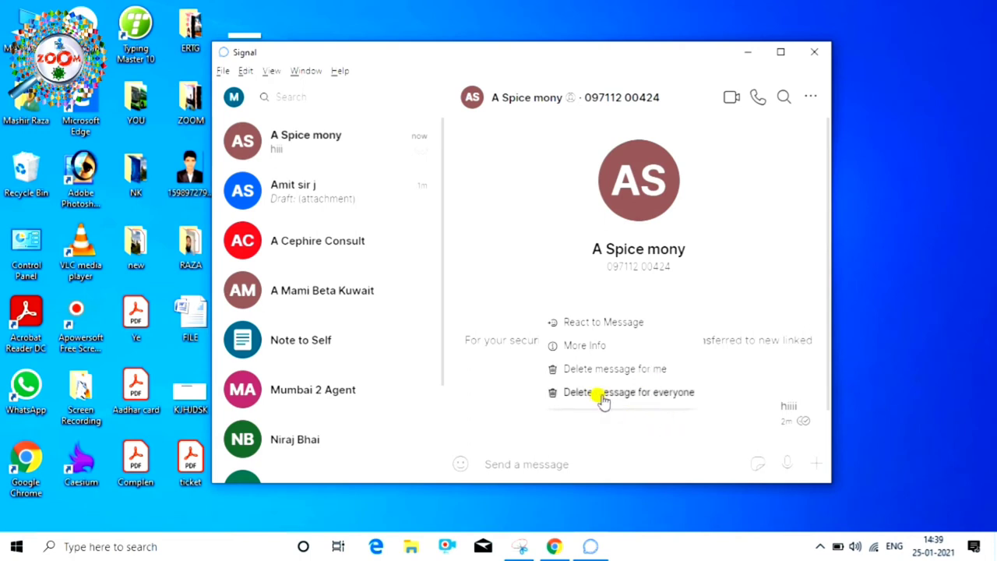
{"action": "left_click", "coordinate": [518, 385]}
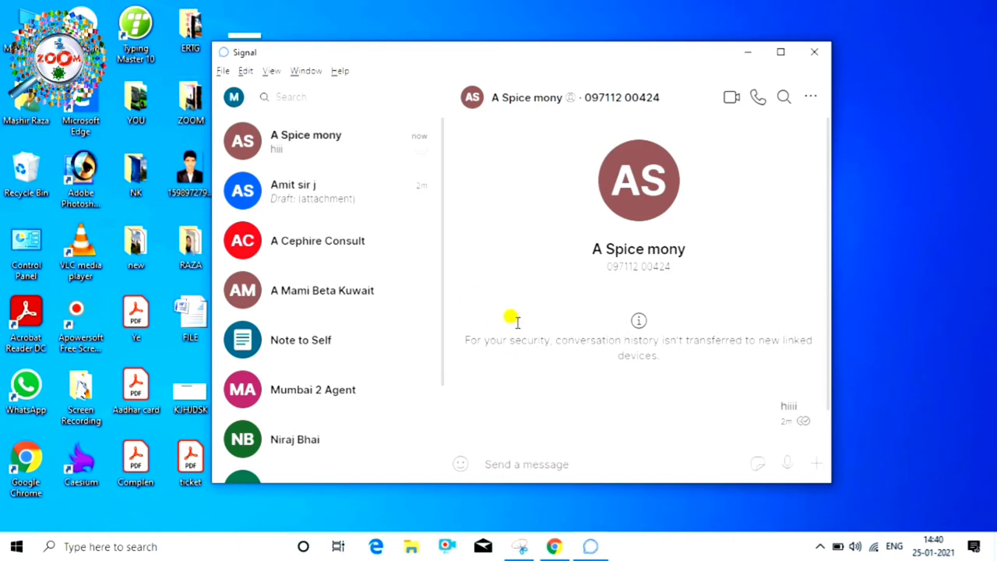
Step: Set disappearing messages in the A Spice mony chat to 10 seconds and send the test message "hii"
{"action": "left_click", "coordinate": [810, 99]}
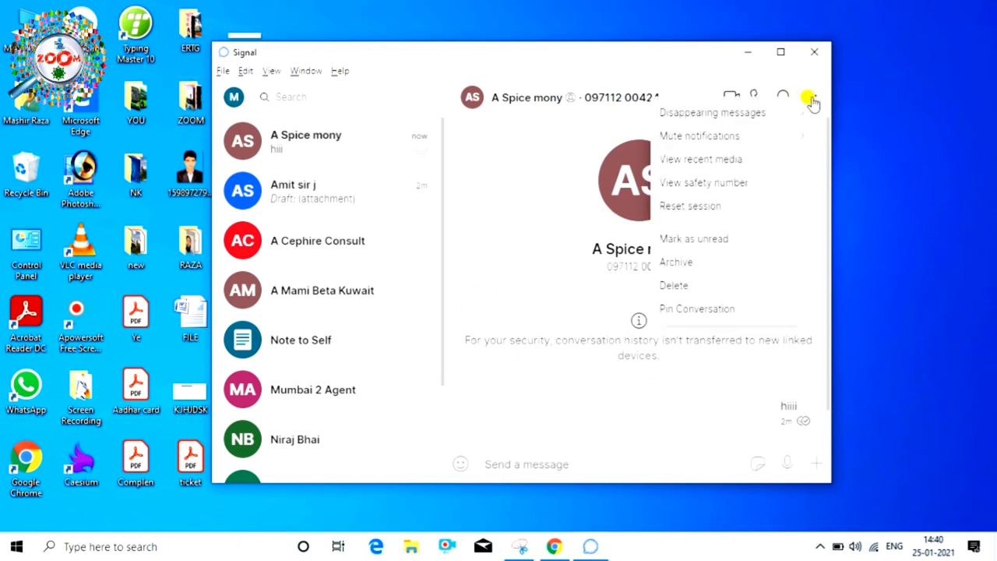
{"action": "mouse_move", "coordinate": [663, 113]}
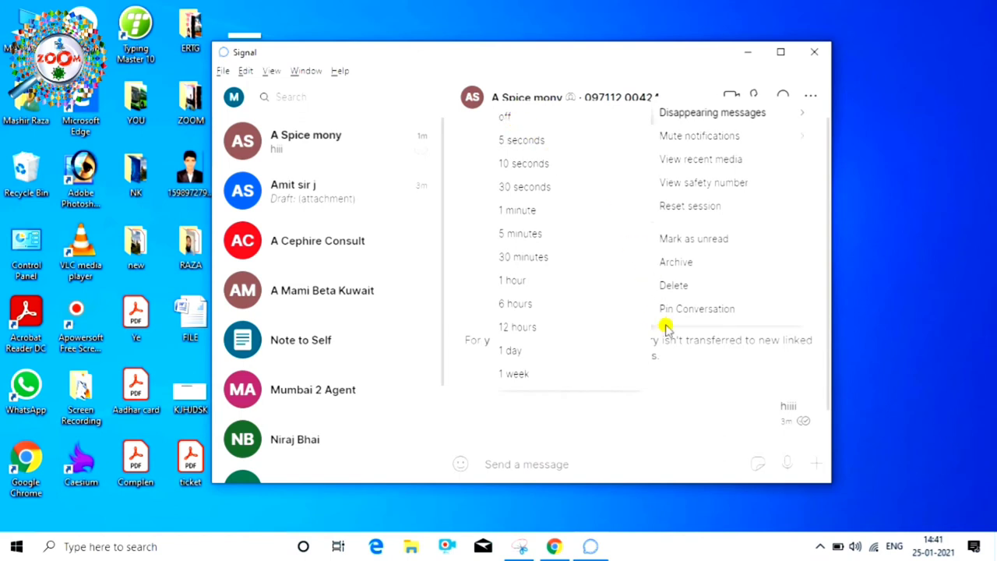
{"action": "left_click", "coordinate": [557, 164]}
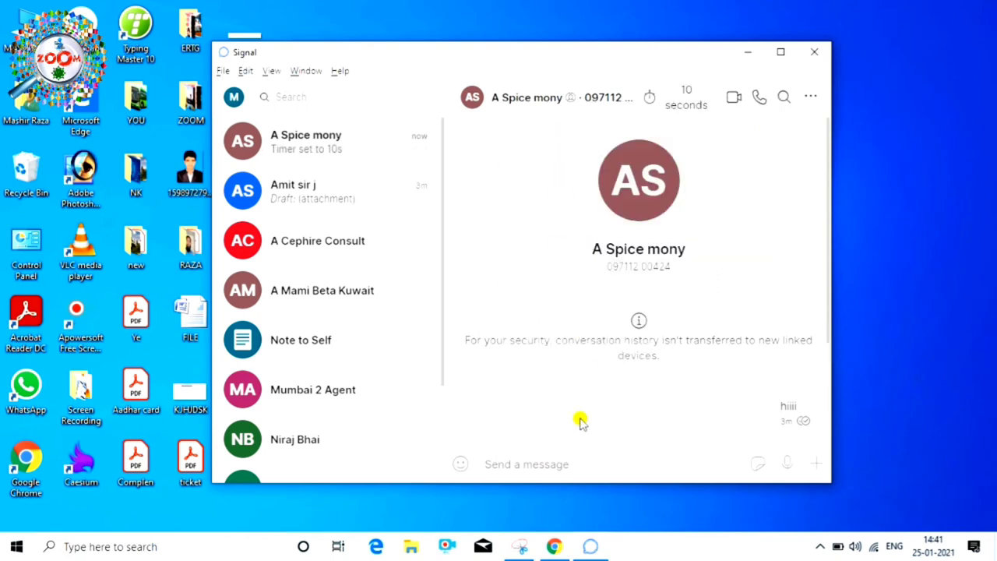
{"action": "left_click", "coordinate": [569, 464]}
{"action": "type", "text": "hii"}
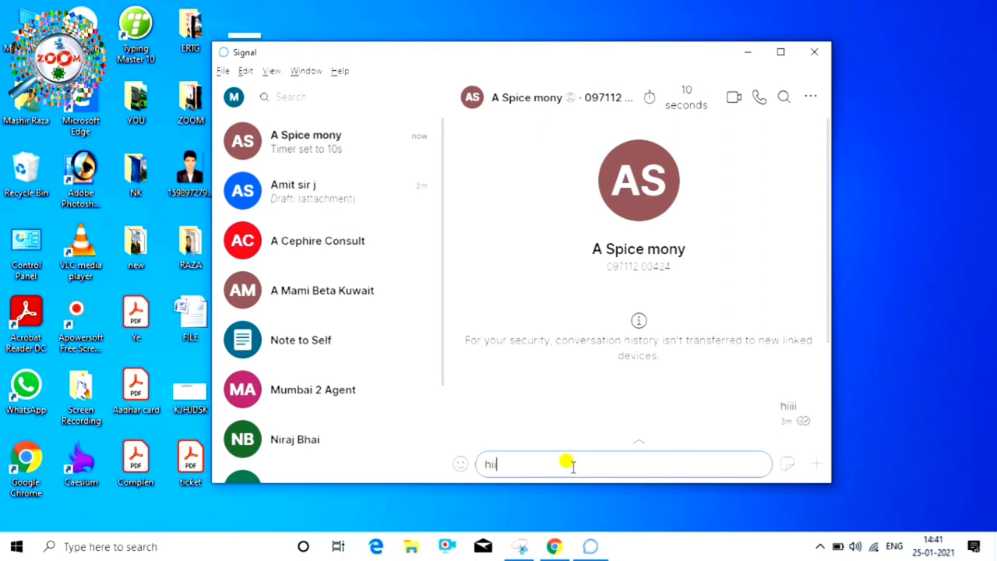
{"action": "key", "text": "Return"}
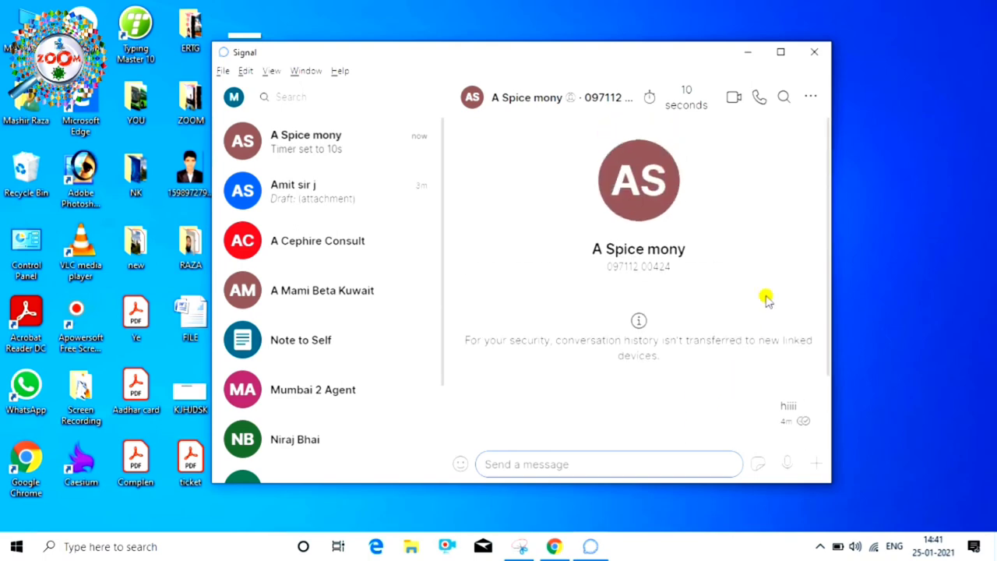
Step: Set the disappearing messages timer of the A Spice mony chat to 1 week
{"action": "left_click", "coordinate": [812, 98]}
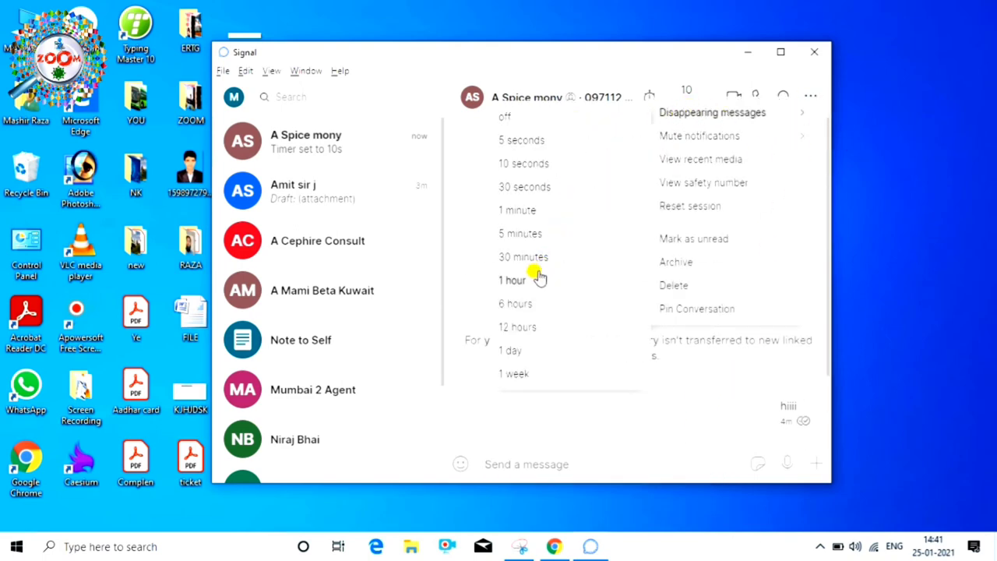
{"action": "left_click", "coordinate": [562, 375]}
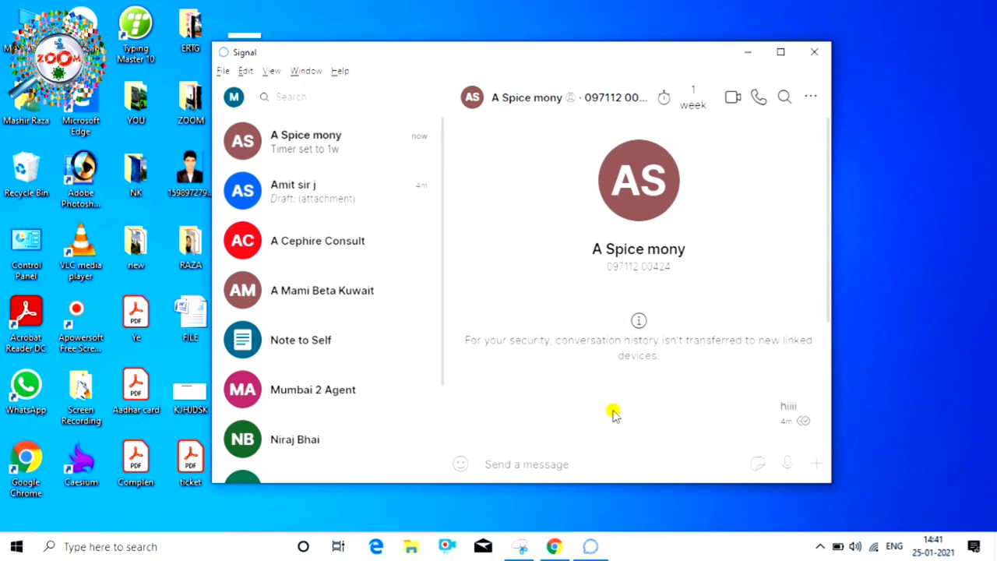
Step: Turn off disappearing messages in the A Spice mony chat
{"action": "left_click", "coordinate": [811, 97]}
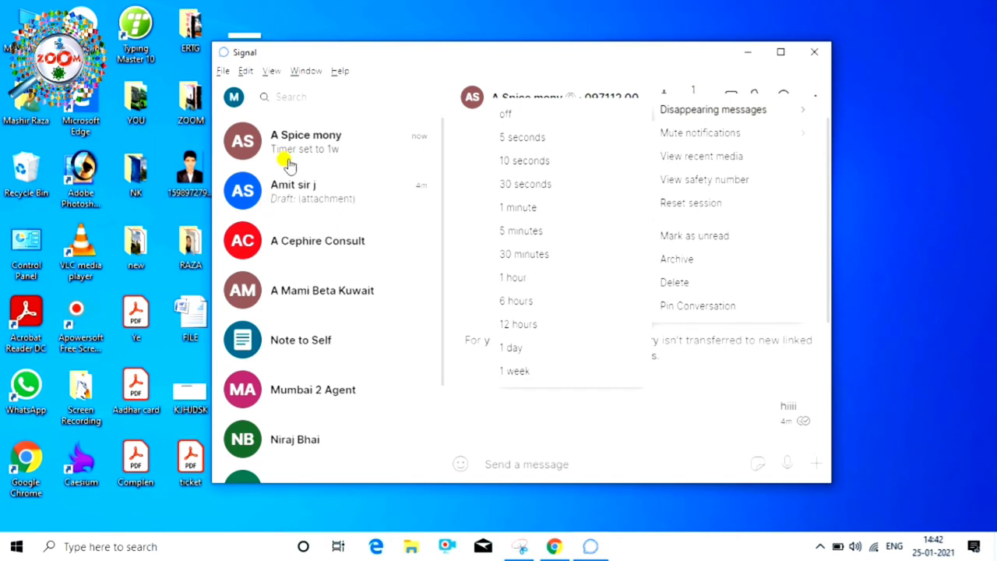
{"action": "scroll", "coordinate": [318, 343], "scroll_direction": "down", "scroll_amount": 3}
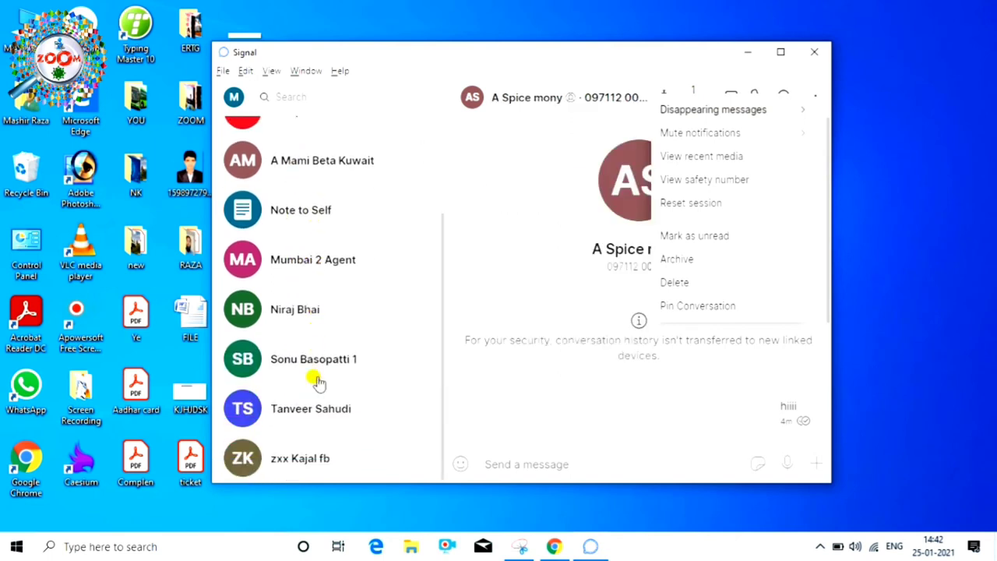
{"action": "scroll", "coordinate": [327, 370], "scroll_direction": "up", "scroll_amount": 3}
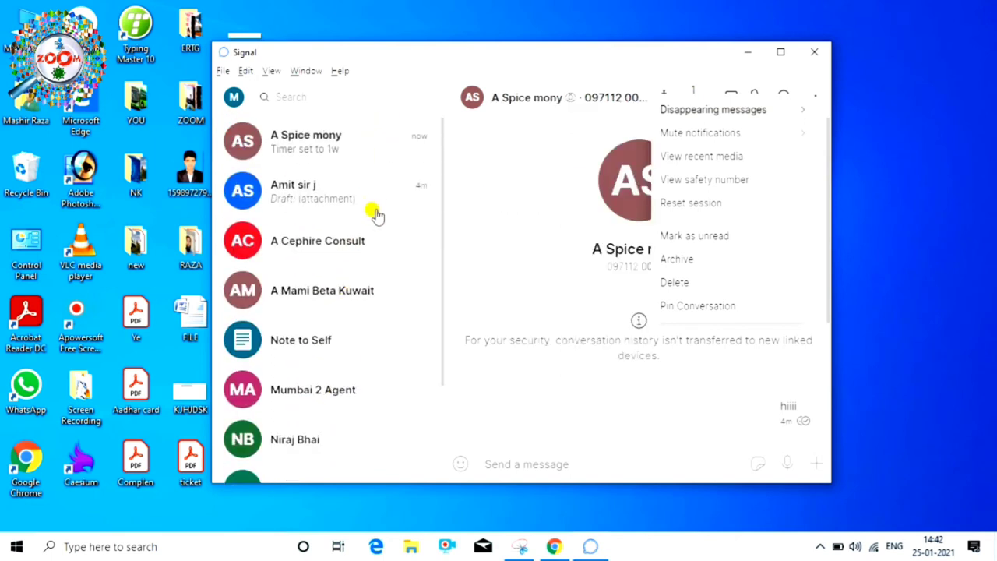
{"action": "mouse_move", "coordinate": [735, 107]}
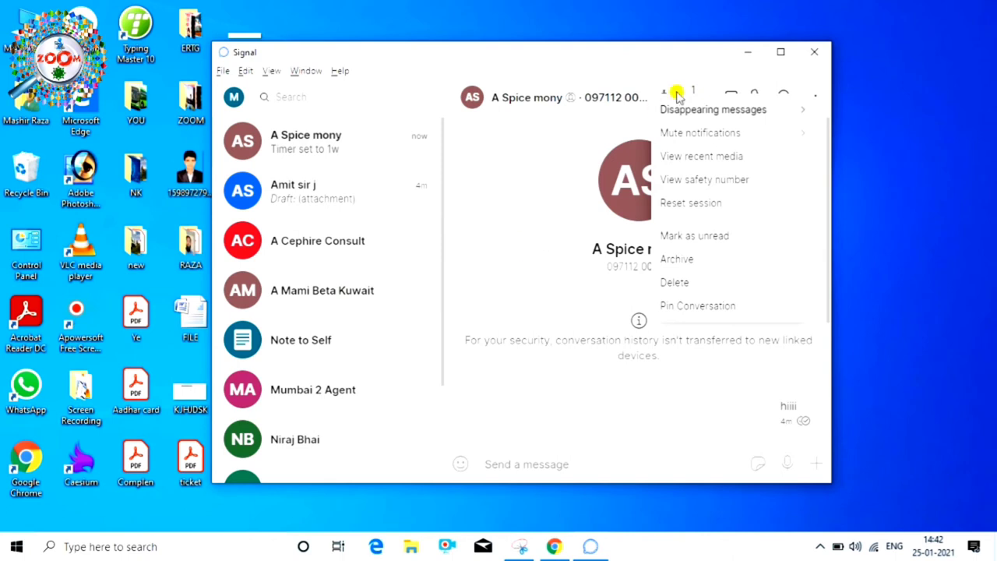
{"action": "mouse_move", "coordinate": [703, 112]}
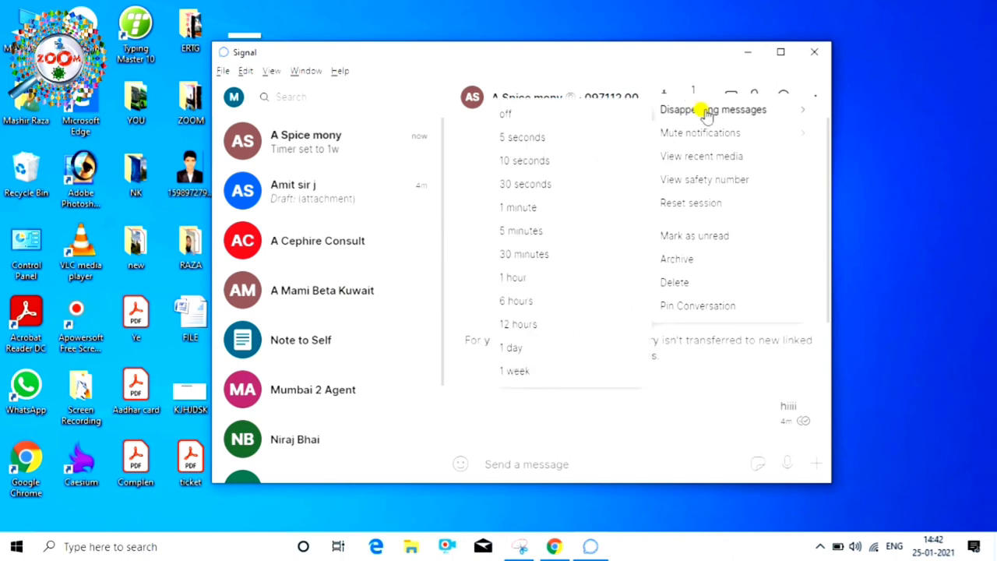
{"action": "left_click", "coordinate": [543, 117]}
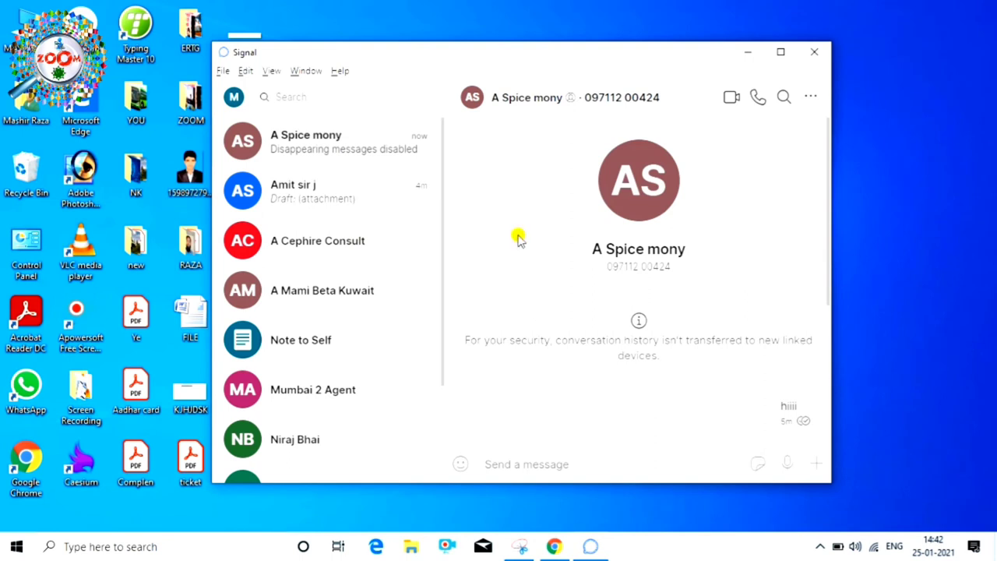
Step: Quit Signal completely and relaunch it from its desktop shortcut
{"action": "left_click", "coordinate": [225, 71]}
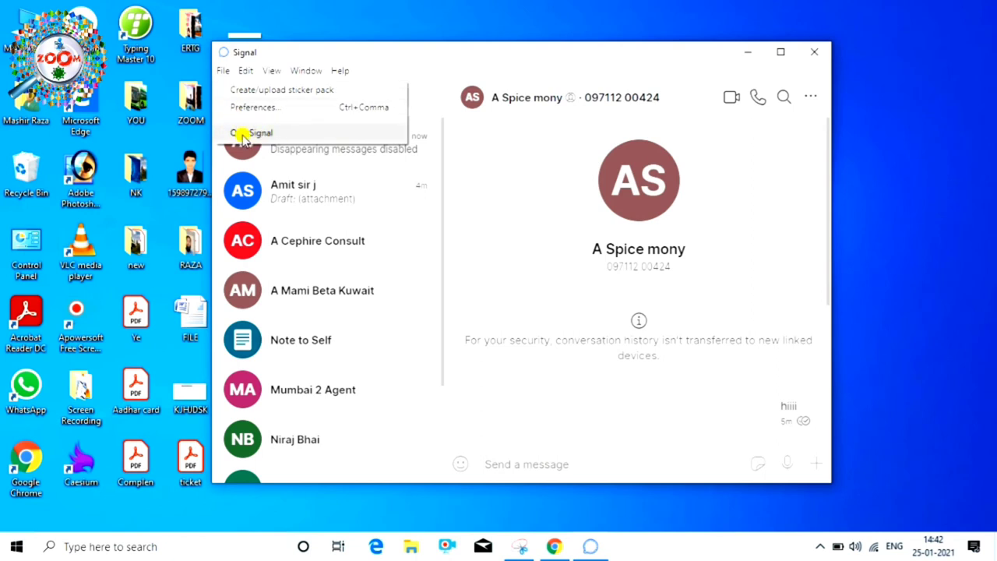
{"action": "left_click", "coordinate": [333, 134]}
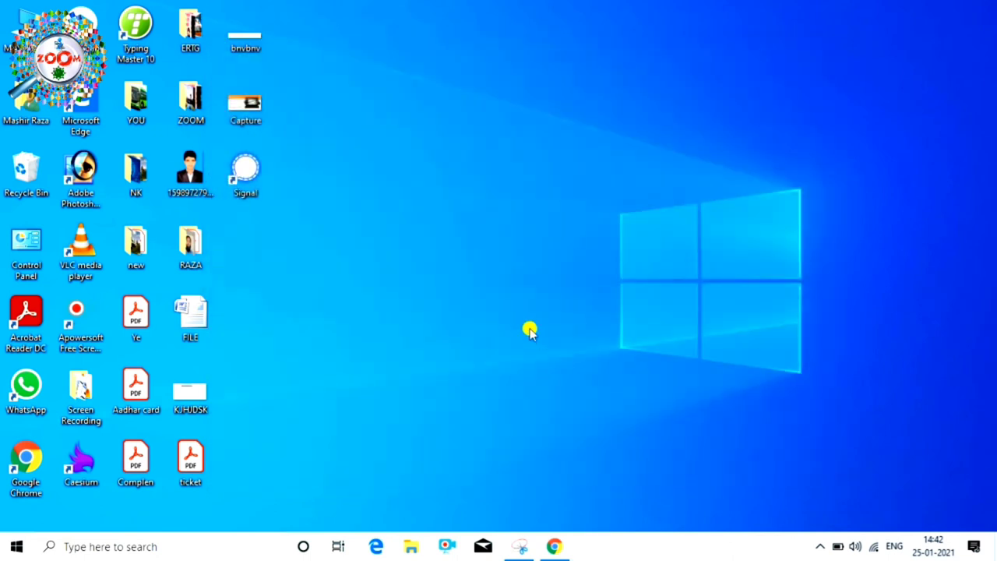
{"action": "left_click", "coordinate": [263, 170]}
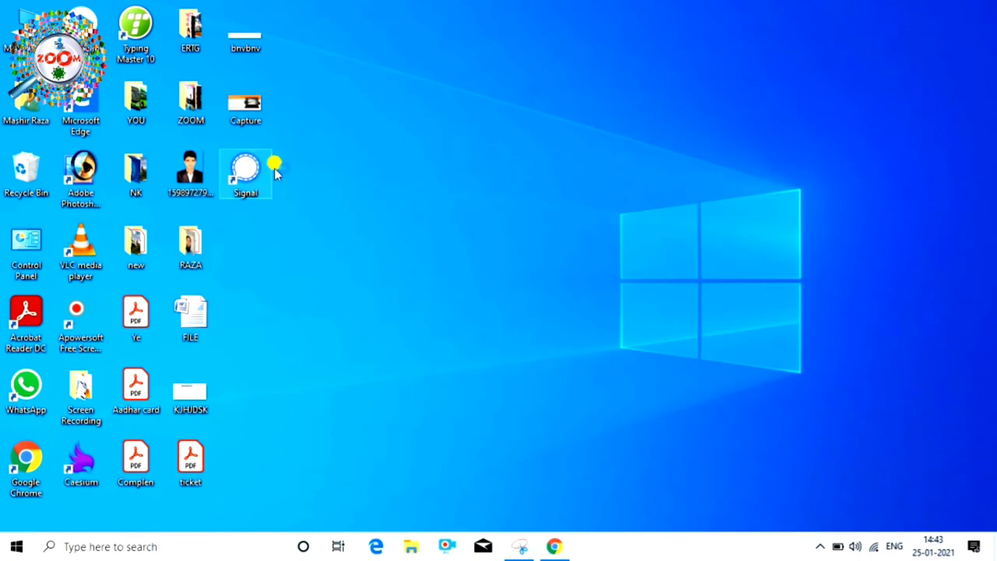
{"action": "double_click", "coordinate": [275, 168]}
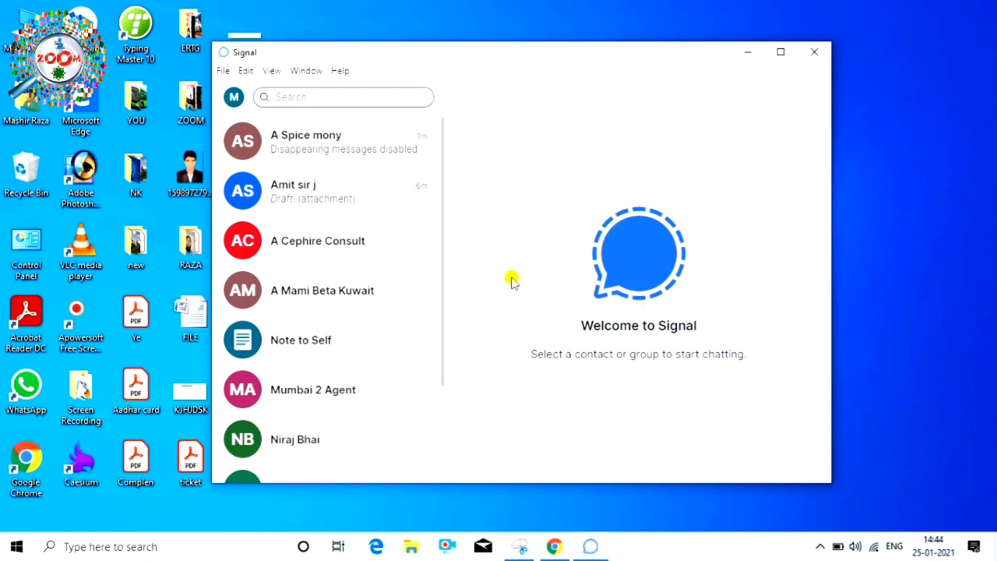
Step: Open the Note to Self conversation and attach the Capture image from the Pictures folder to a new message
{"action": "key", "text": "ctrl+5"}
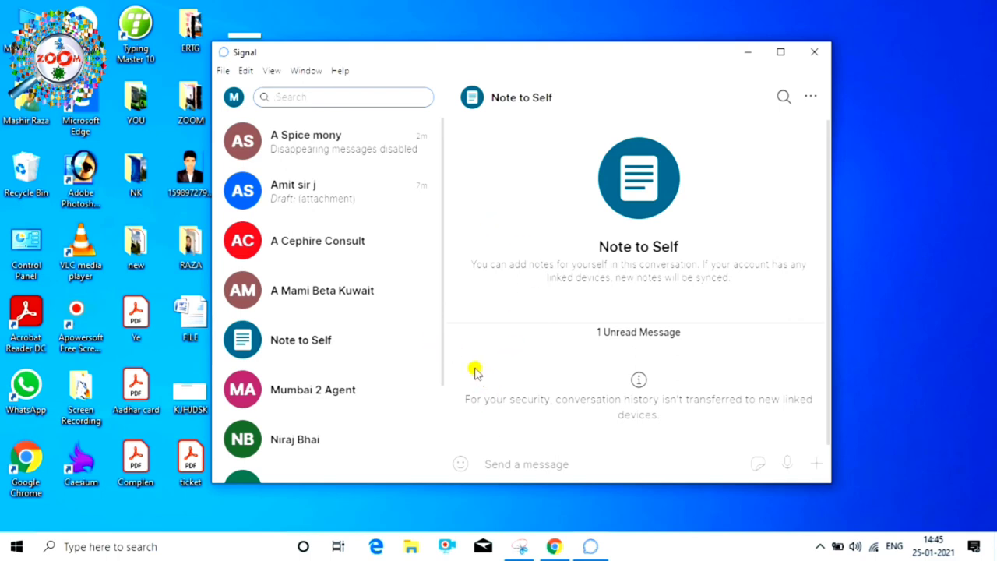
{"action": "left_click", "coordinate": [322, 347]}
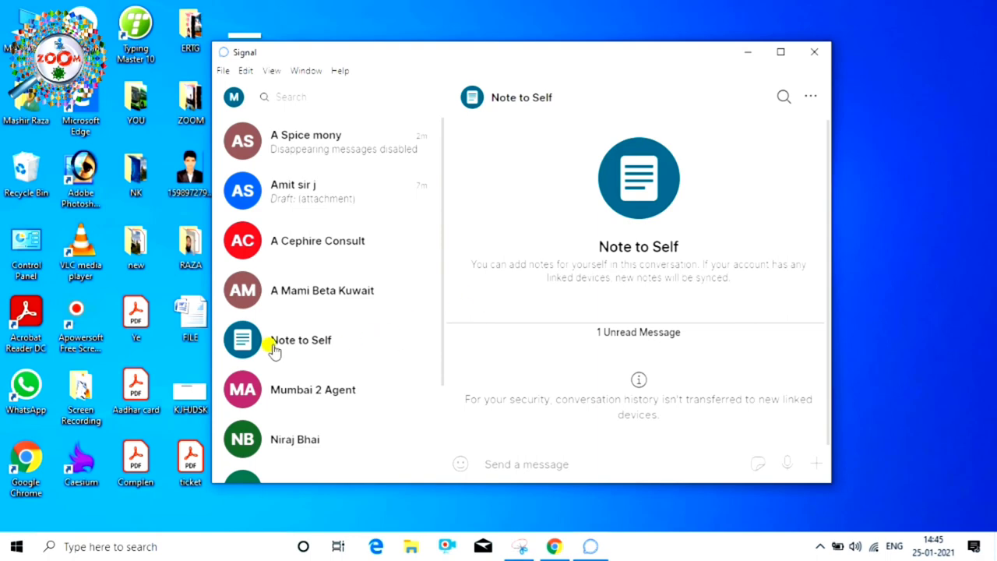
{"action": "left_click", "coordinate": [816, 465]}
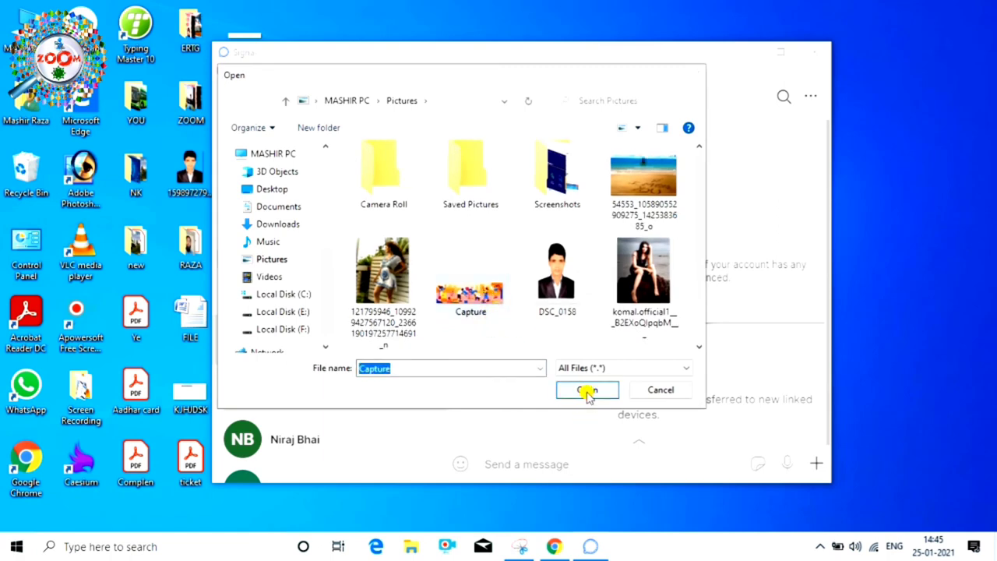
{"action": "left_click", "coordinate": [585, 390]}
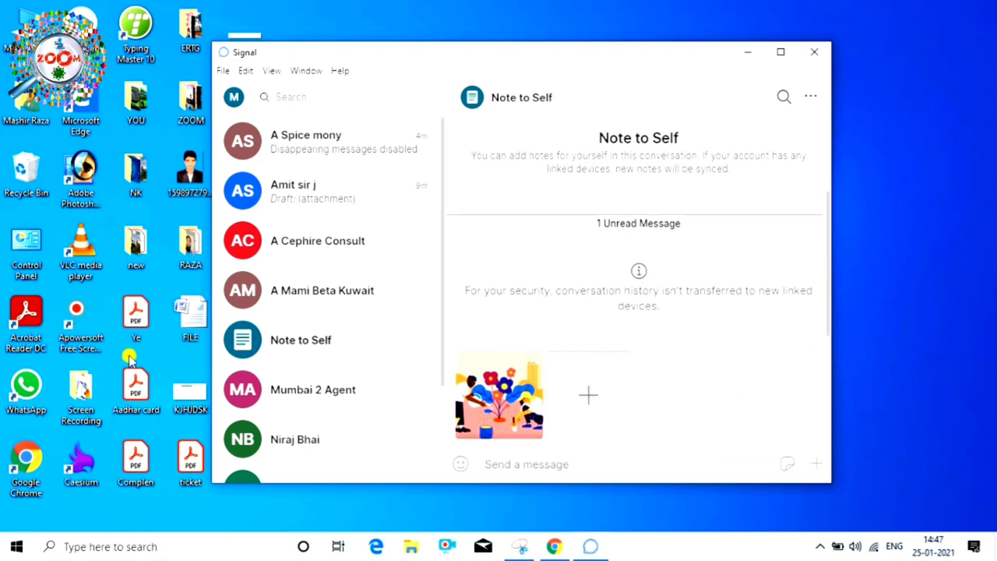
Step: Add the photo of the seated woman in black from the Pictures folder as a second attachment to the Note to Self draft
{"action": "left_click", "coordinate": [813, 463]}
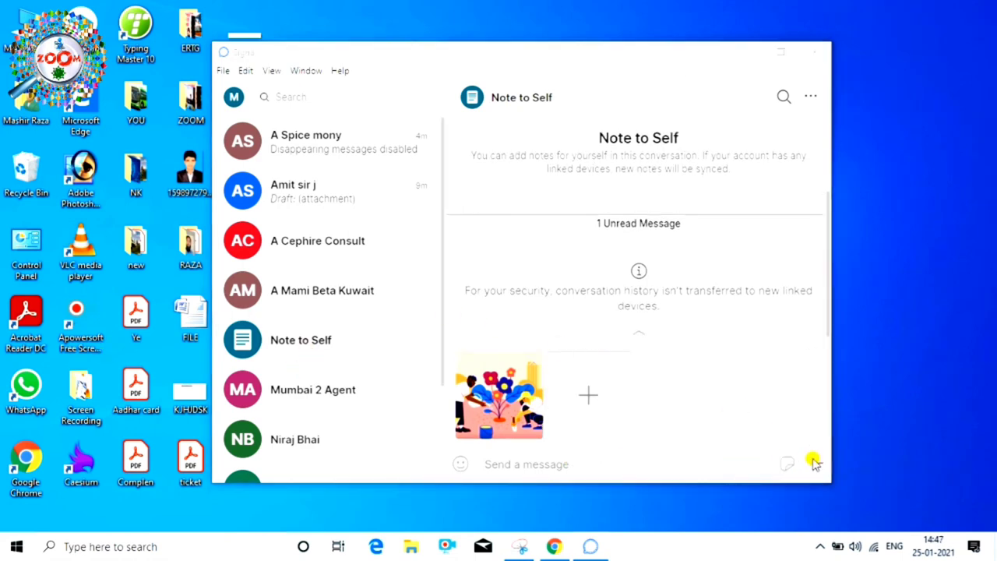
{"action": "left_click", "coordinate": [642, 331]}
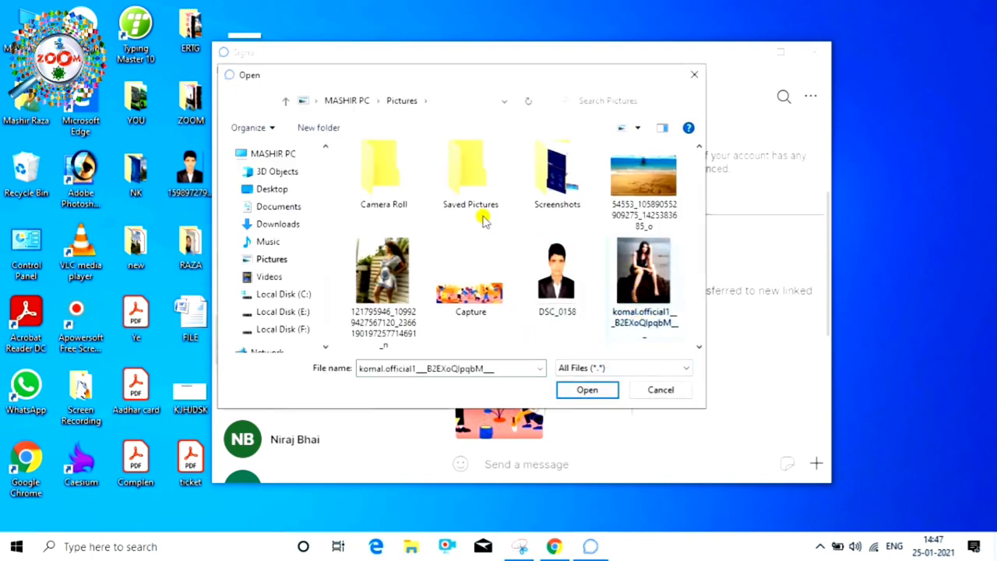
{"action": "left_click", "coordinate": [587, 390]}
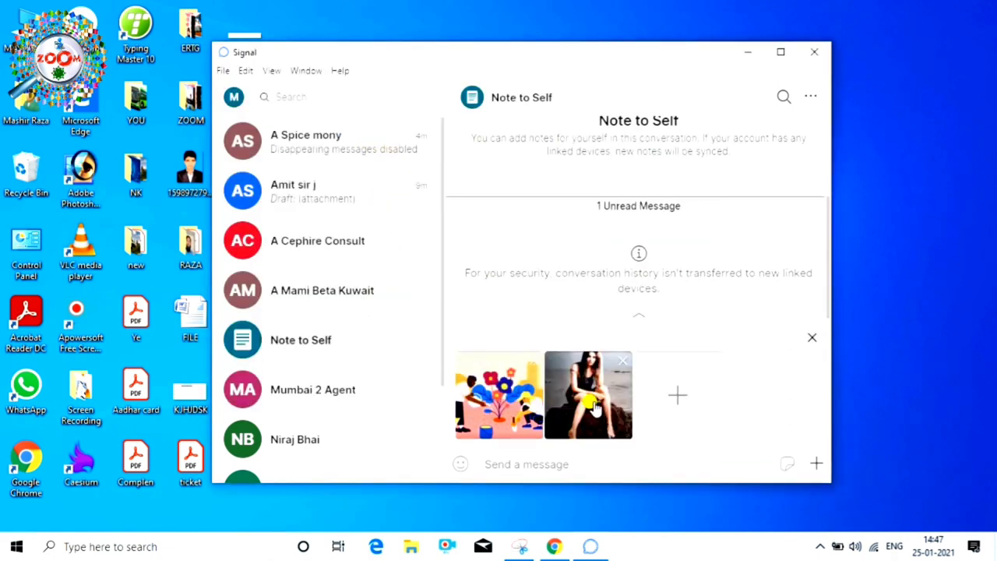